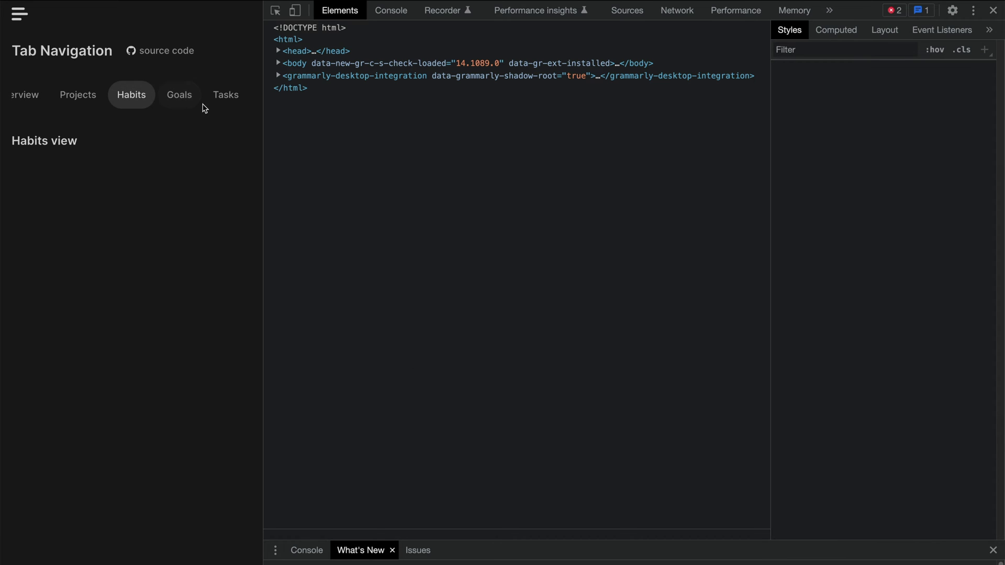
- Click through the demo's Tasks, Account, Habits and Projects tabs
left_click(223, 100)
left_click(231, 100)
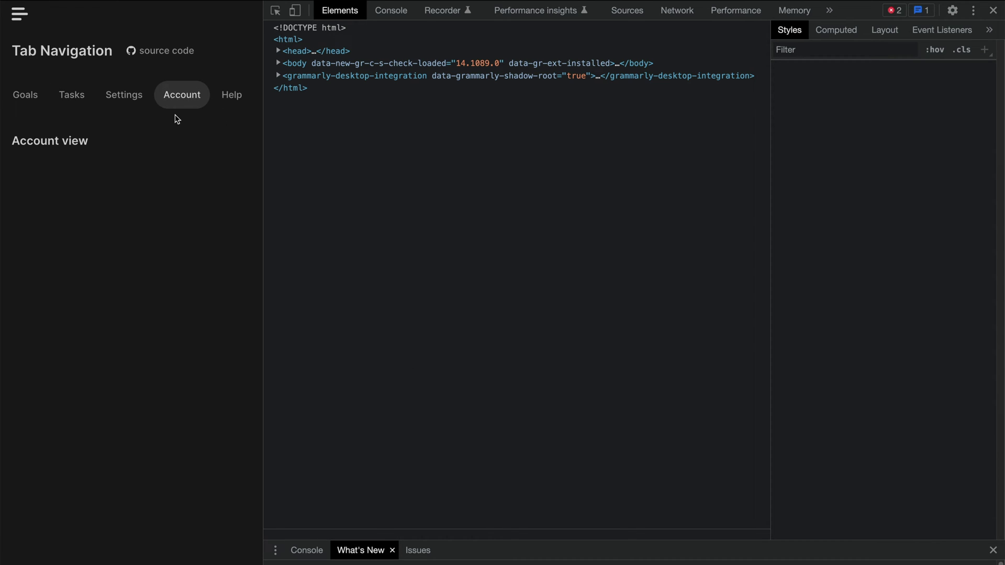
left_click(57, 98)
left_click(42, 99)
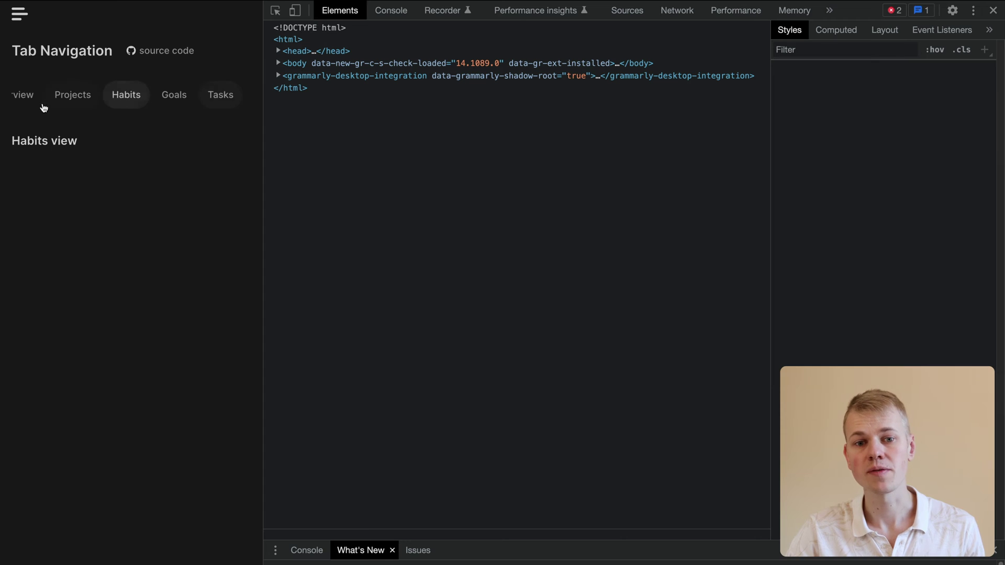
left_click(77, 104)
left_click(72, 97)
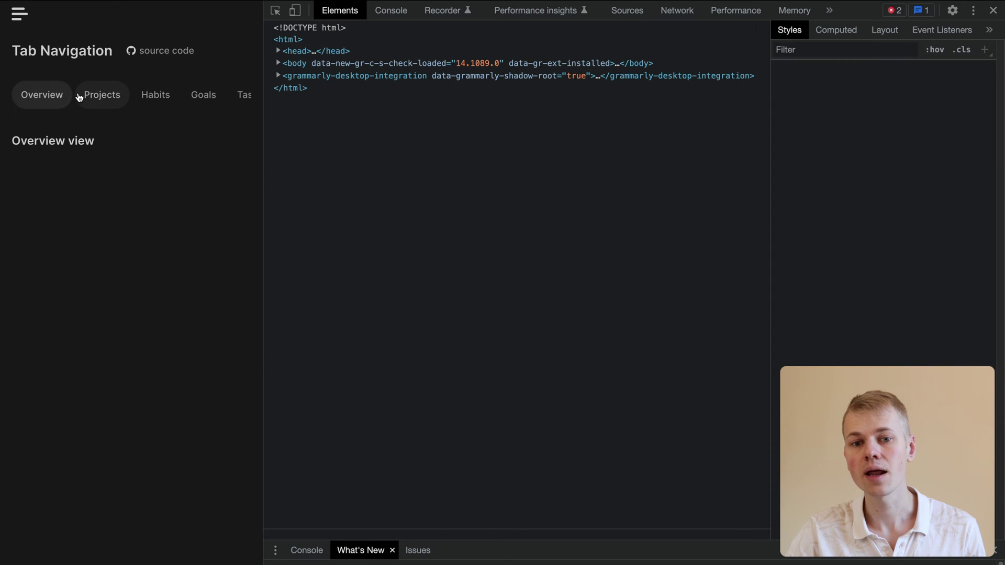
- Step through the remaining tabs with the Right arrow key, ending on Help
key("Right")
key("Right")
key("Right")
key("Right")
key("Right")
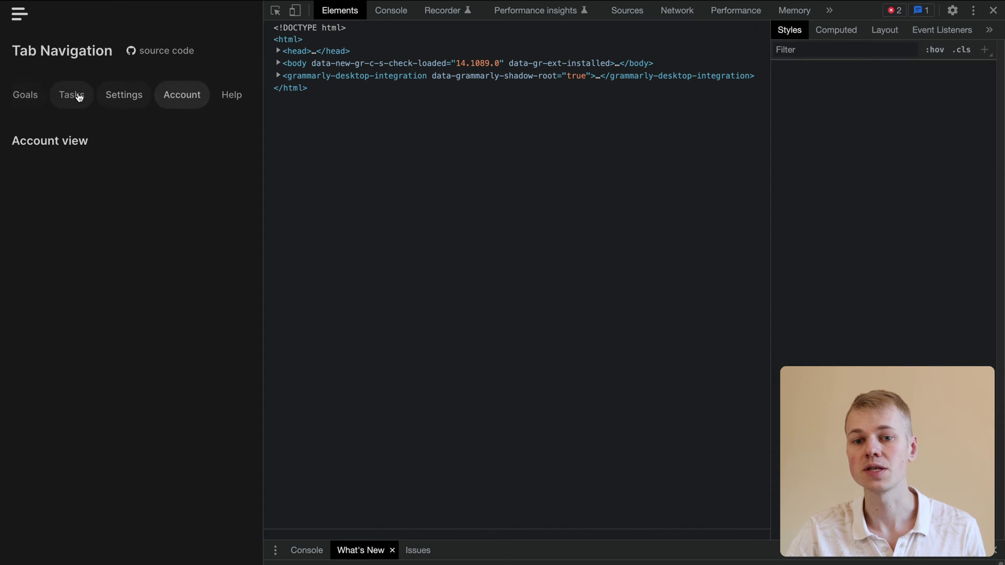
key("Right")
key("Right")
key("Right")
key("Right")
key("Right")
key("Right")
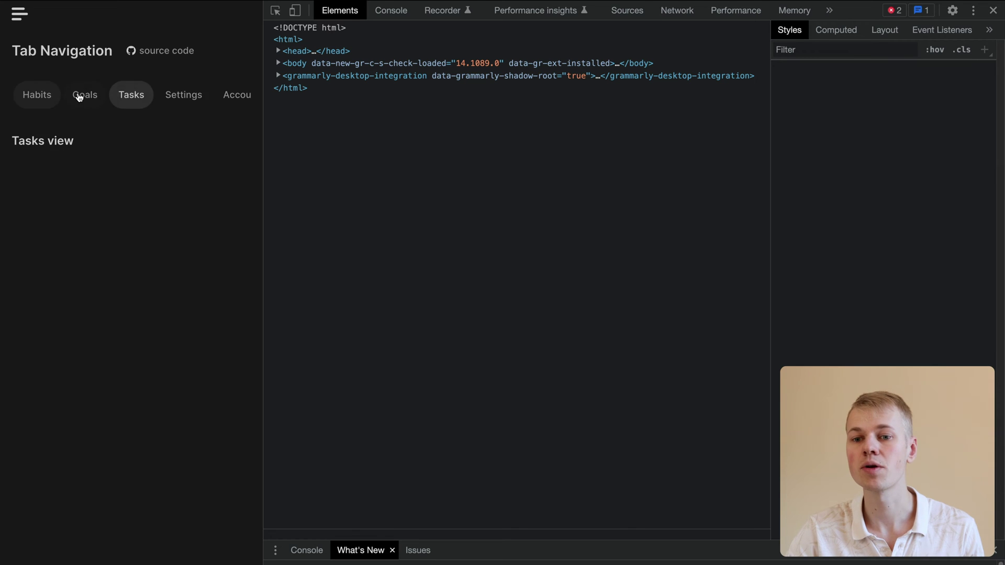
key("Right")
key("Right")
key("Right")
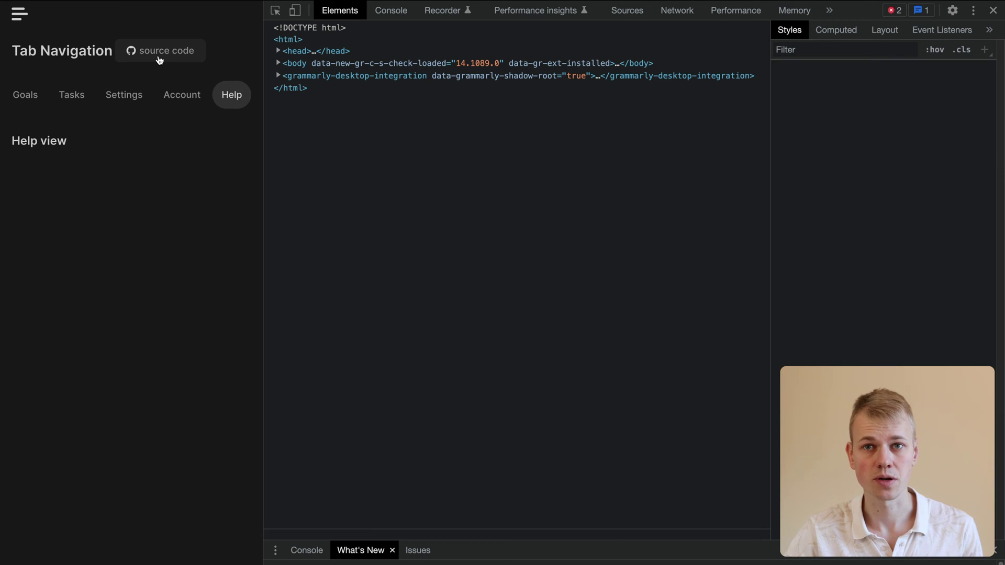
key("super+shift+5")
left_click(678, 334)
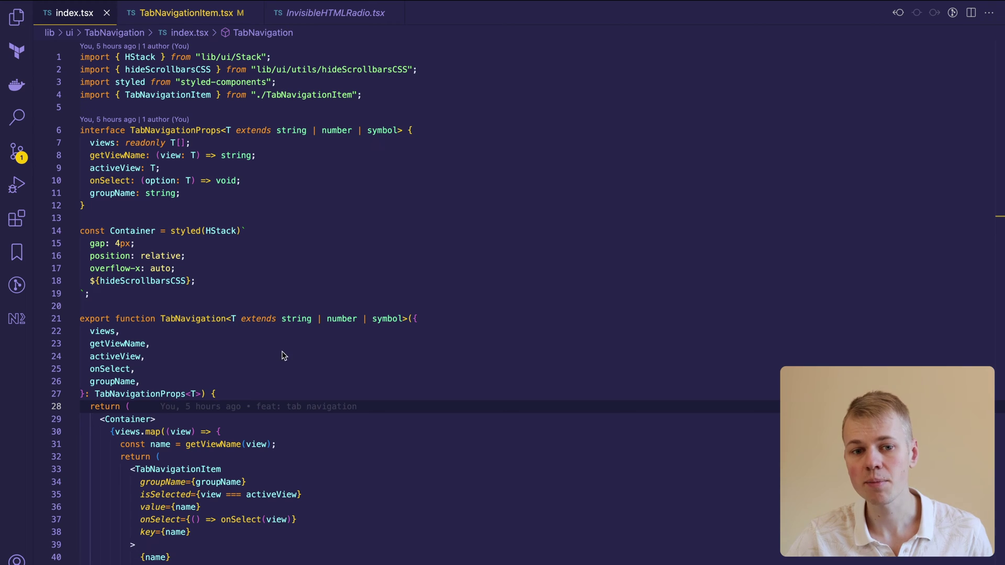
- In index.tsx, point out the onSelect and groupName props, the HStack base and hideScrollbarsCSS
left_click(110, 168)
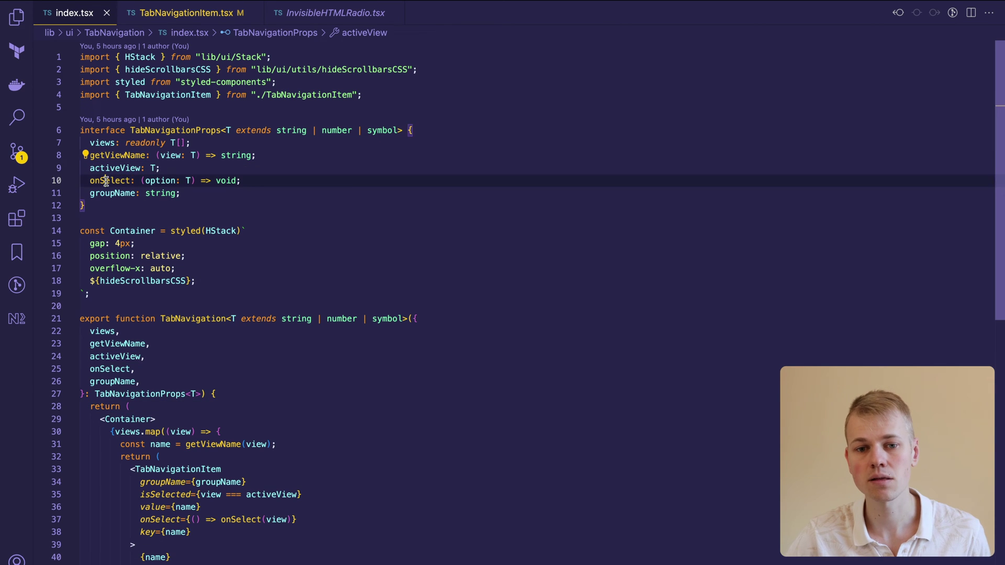
left_click(108, 194)
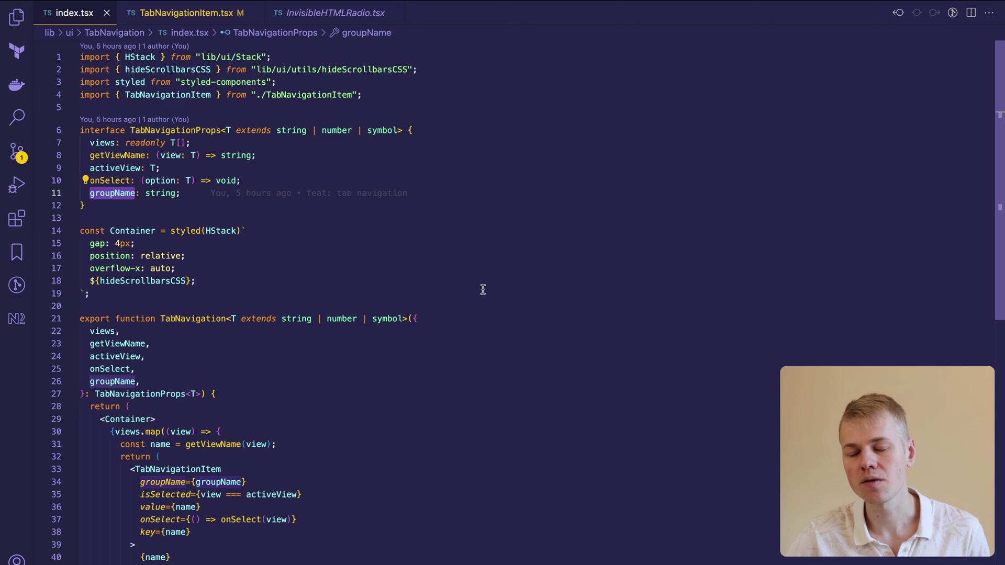
left_click(236, 231)
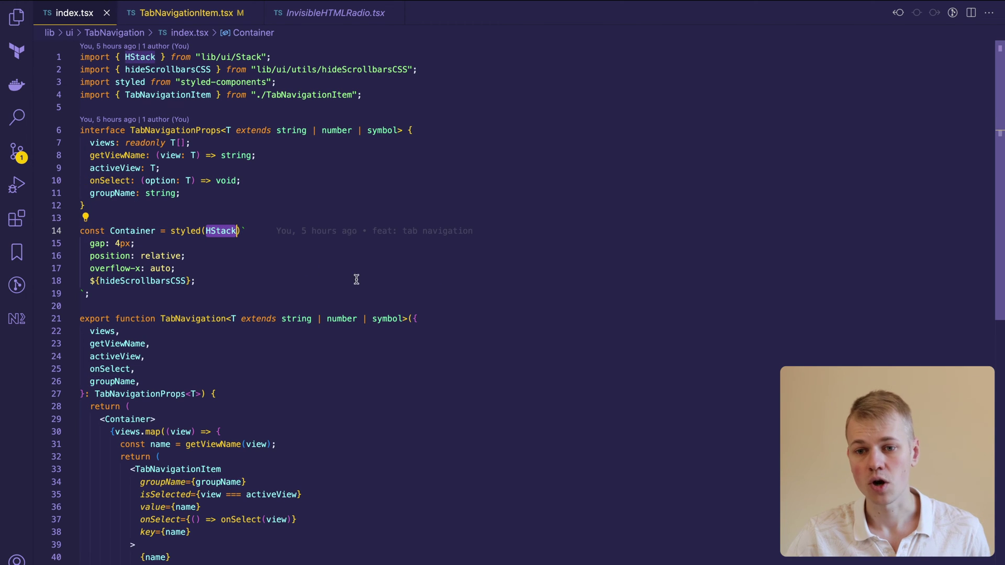
left_click(119, 269)
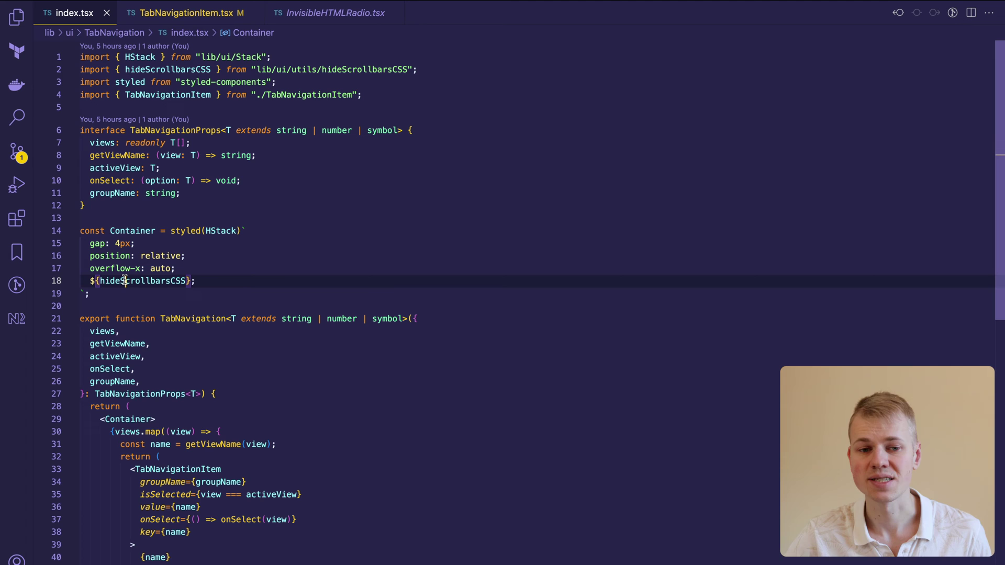
- View the hideScrollbarsCSS definition, return to index.tsx, then open InvisibleHTMLRadio.tsx
left_click(126, 280, "super")
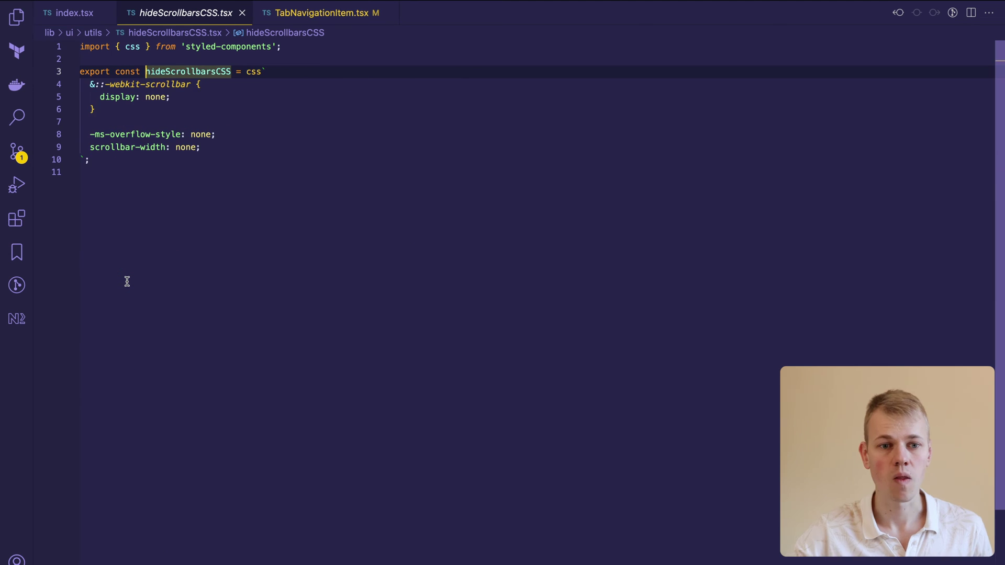
left_click(74, 14)
left_click(179, 330, "super")
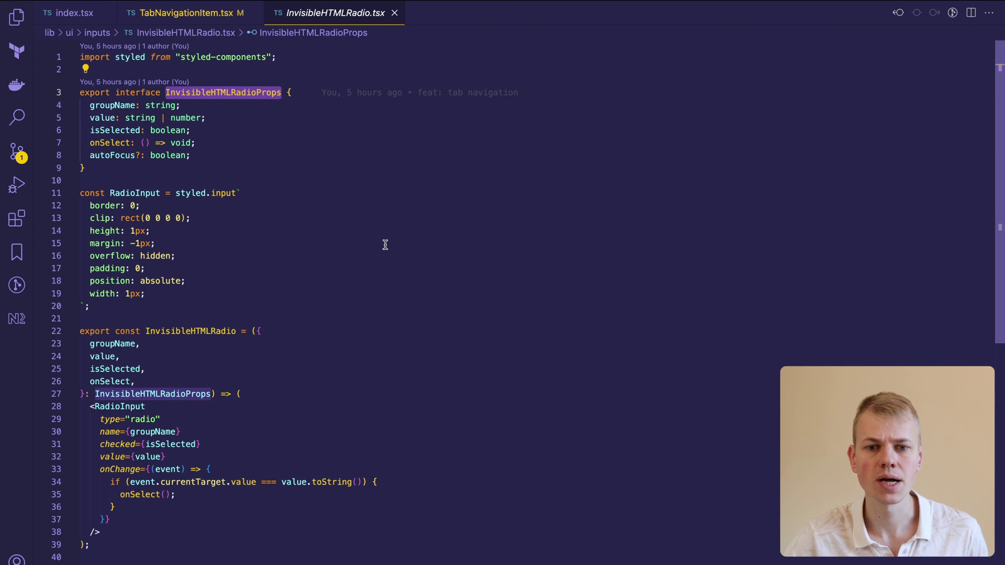
left_click(180, 13)
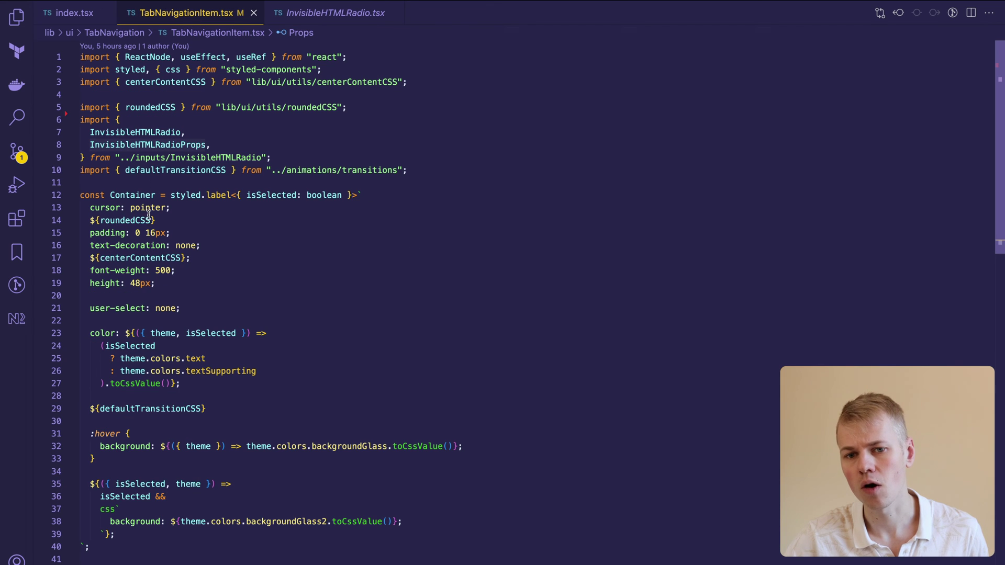
scroll(214, 475, "down", 4)
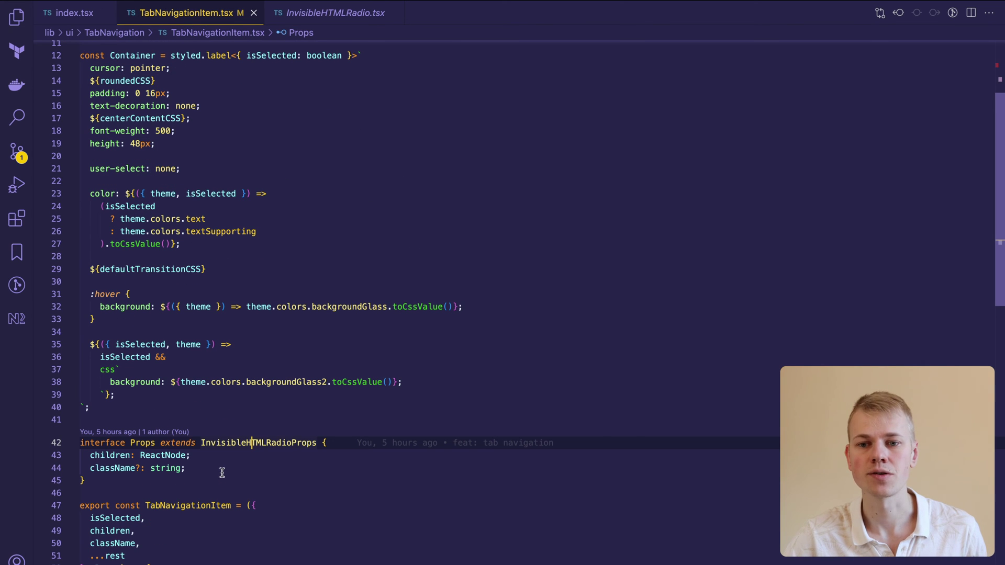
scroll(505, 429, "down", 2)
scroll(382, 294, "down", 1)
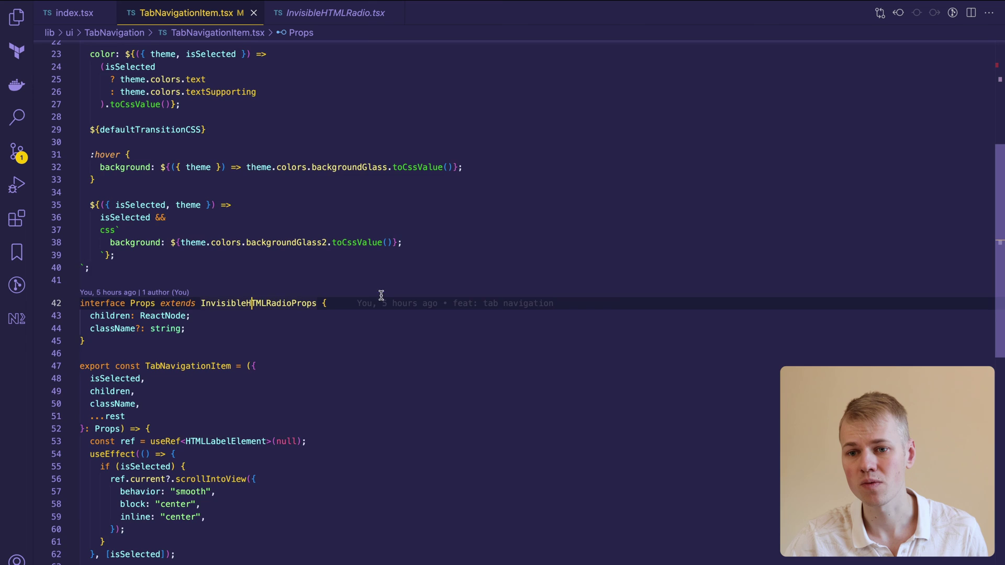
scroll(370, 286, "up", 1)
scroll(363, 288, "up", 4)
double_click(138, 448)
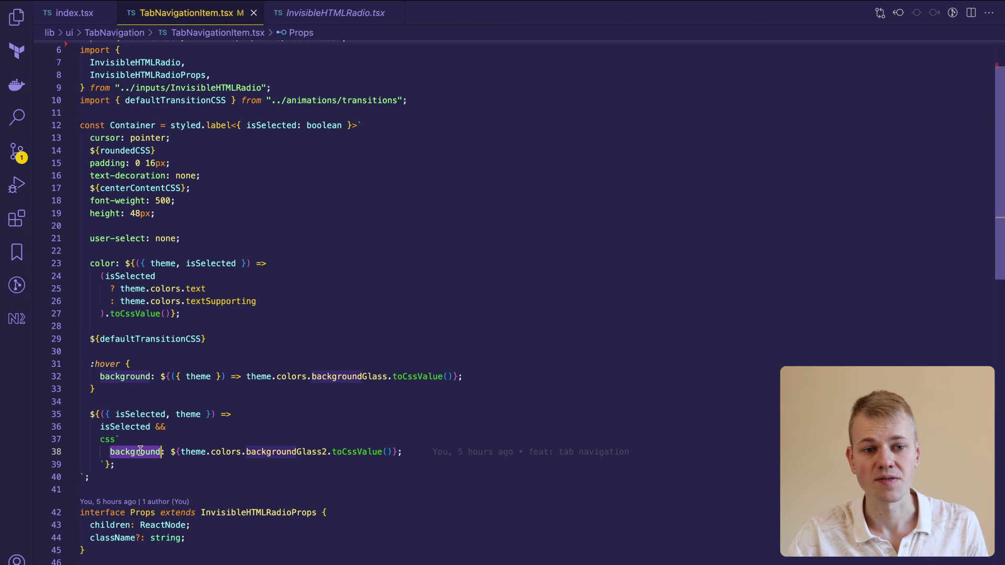
scroll(517, 355, "down", 2)
scroll(519, 352, "down", 7)
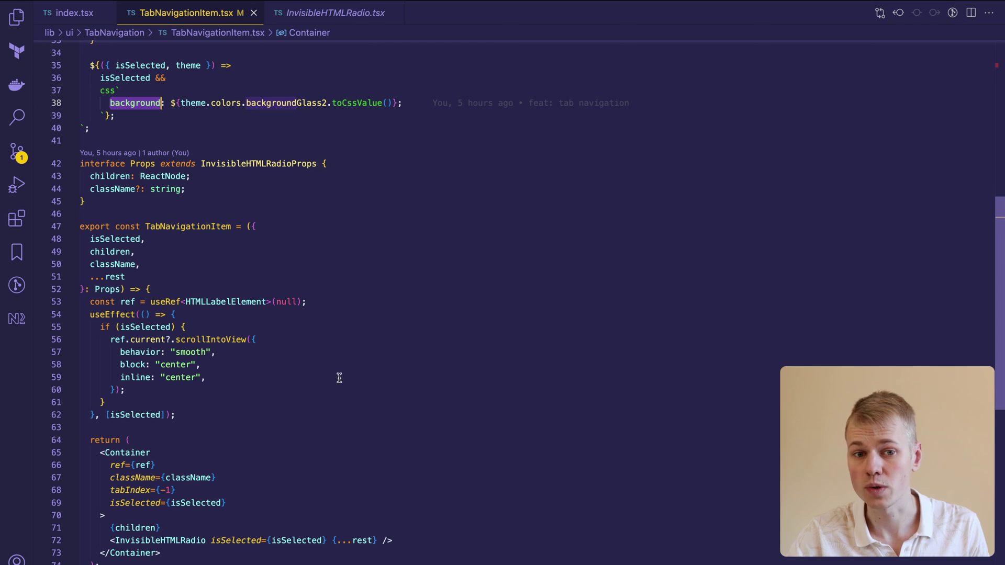
double_click(153, 541)
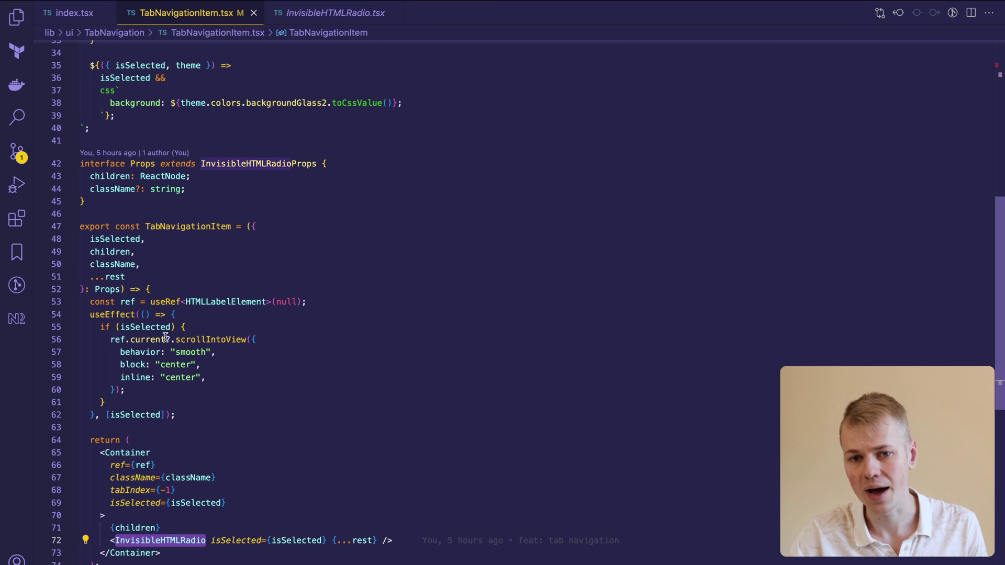
double_click(196, 339)
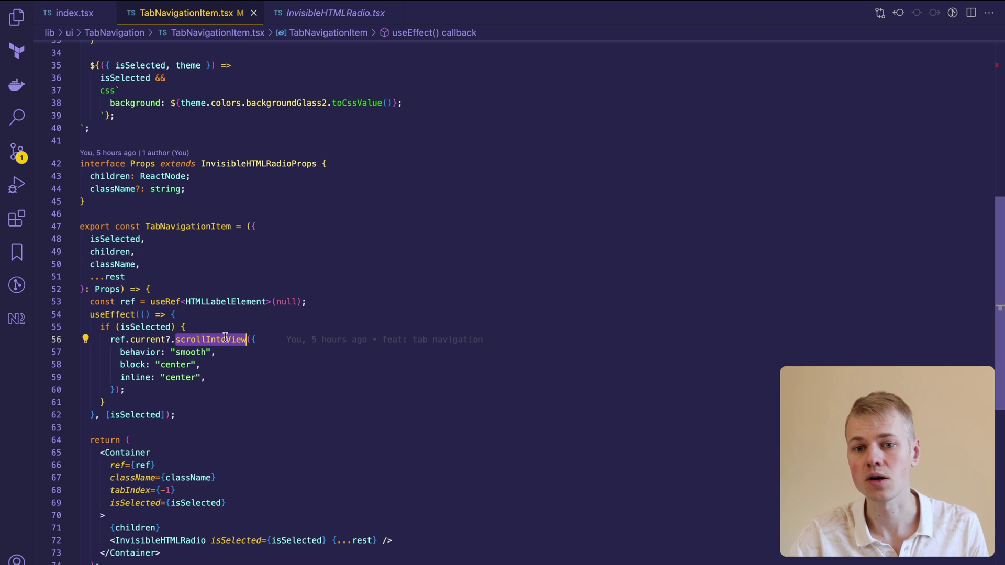